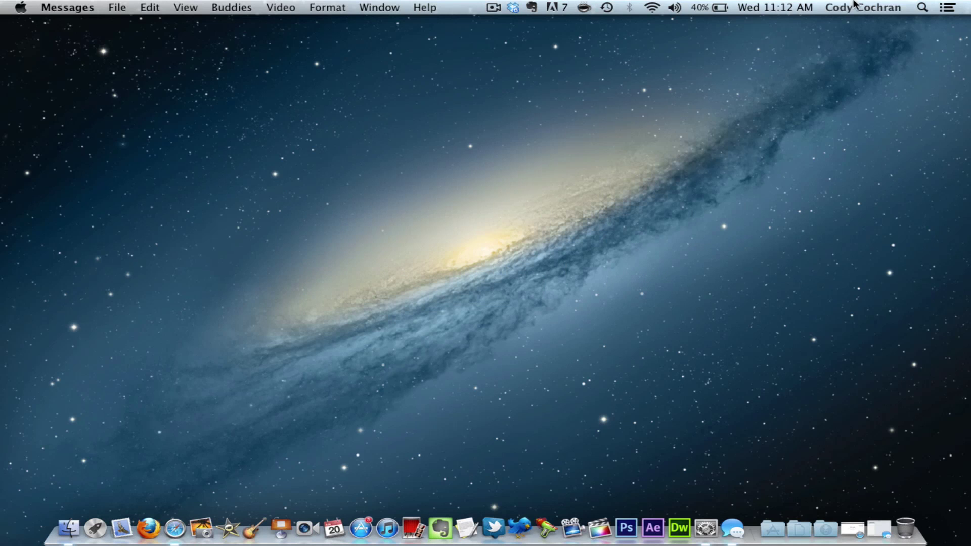
- Open Notification Center from the menu-bar icon to reveal the Twitter item
{"action": "left_click", "coordinate": [950, 9]}
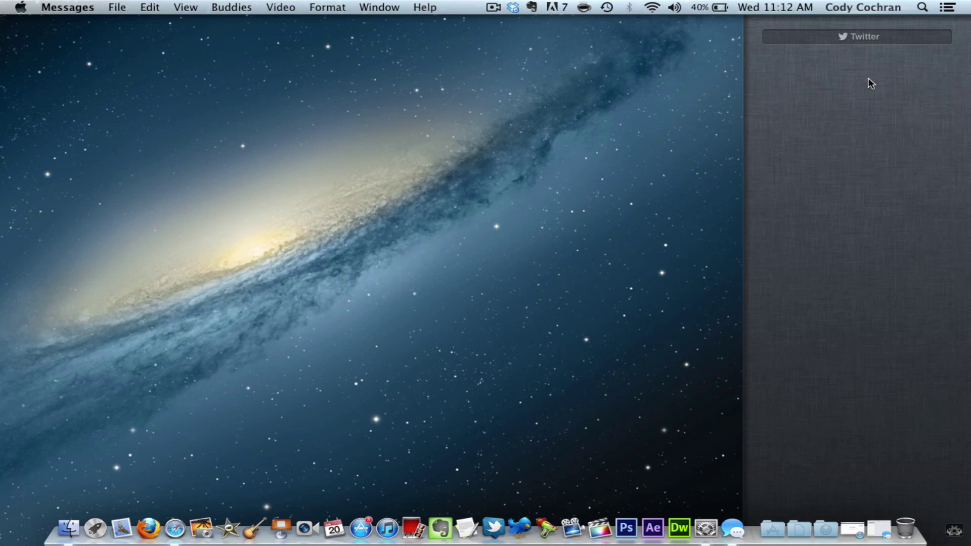
- Compose and send the tweet 'This is a test tweet from notification center!', correcting typos first
{"action": "left_click", "coordinate": [879, 42]}
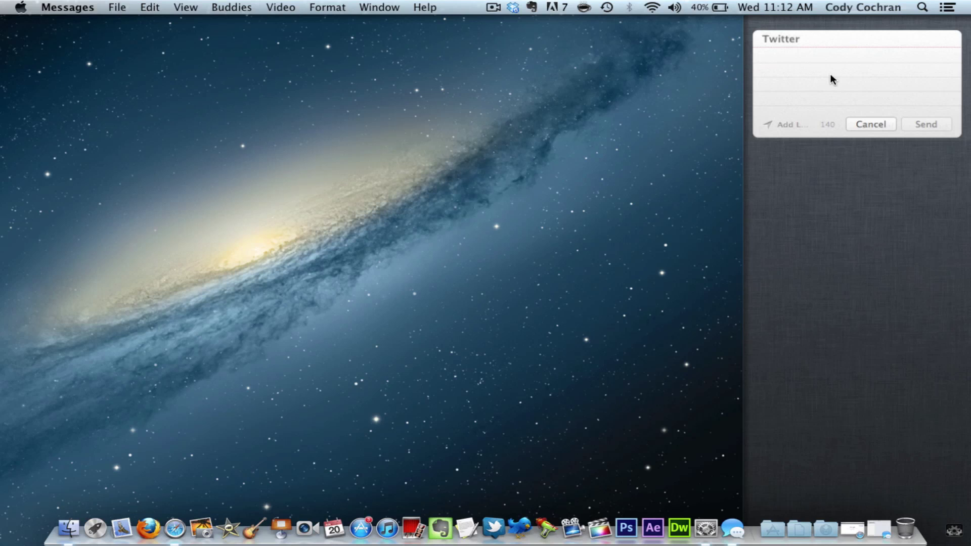
{"action": "type", "text": "This is a test tweet from n"}
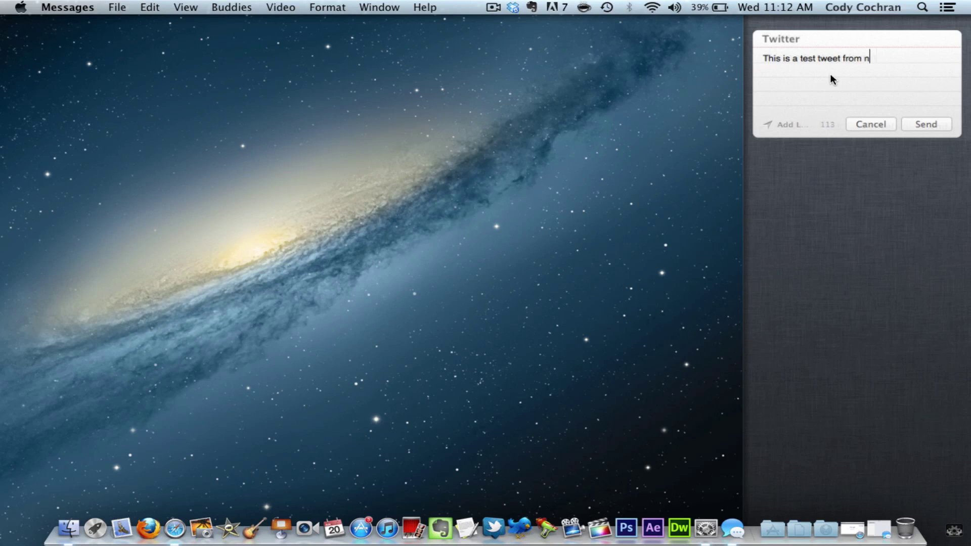
{"action": "type", "text": "otification center!"}
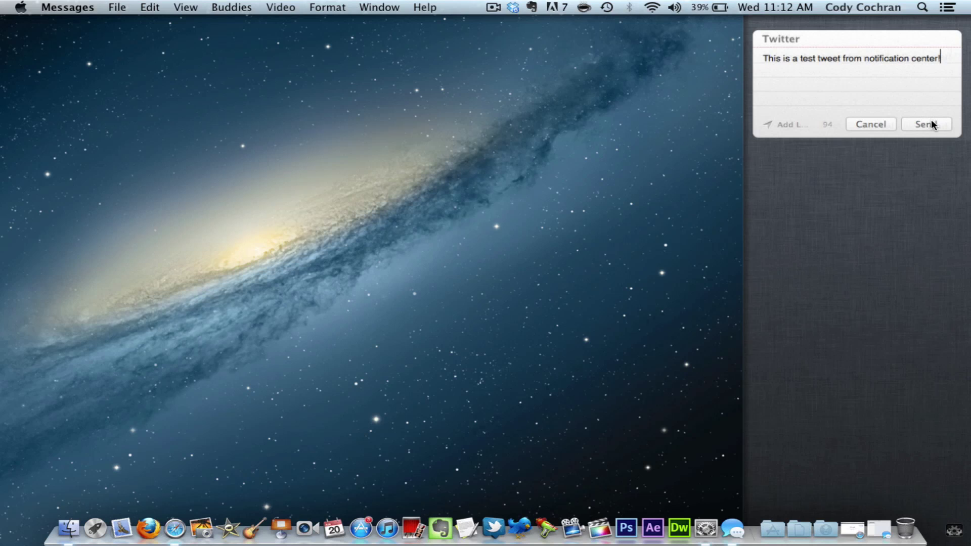
{"action": "left_click", "coordinate": [926, 126]}
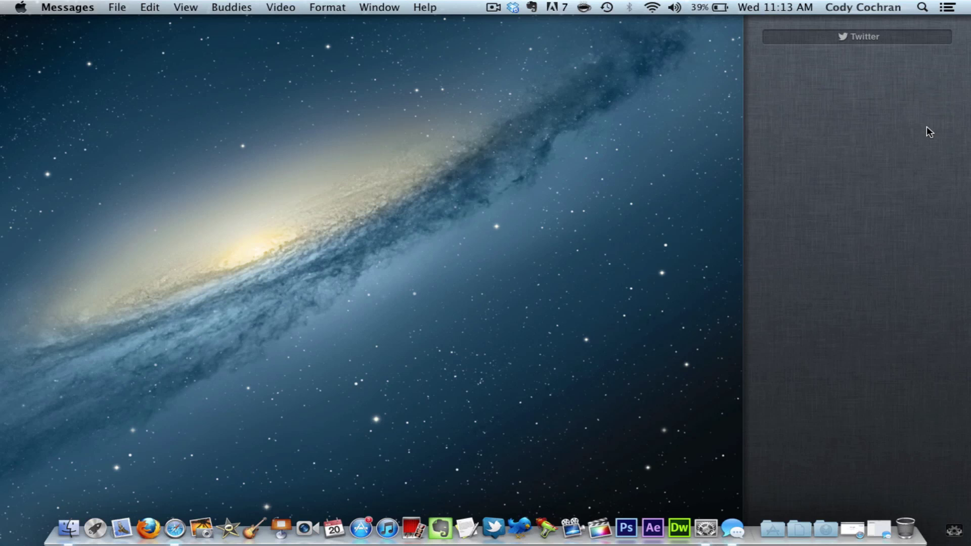
- Dictate a new tweet about Siri dictation in Mountain Lion and add a closing '!'
{"action": "left_click", "coordinate": [888, 37]}
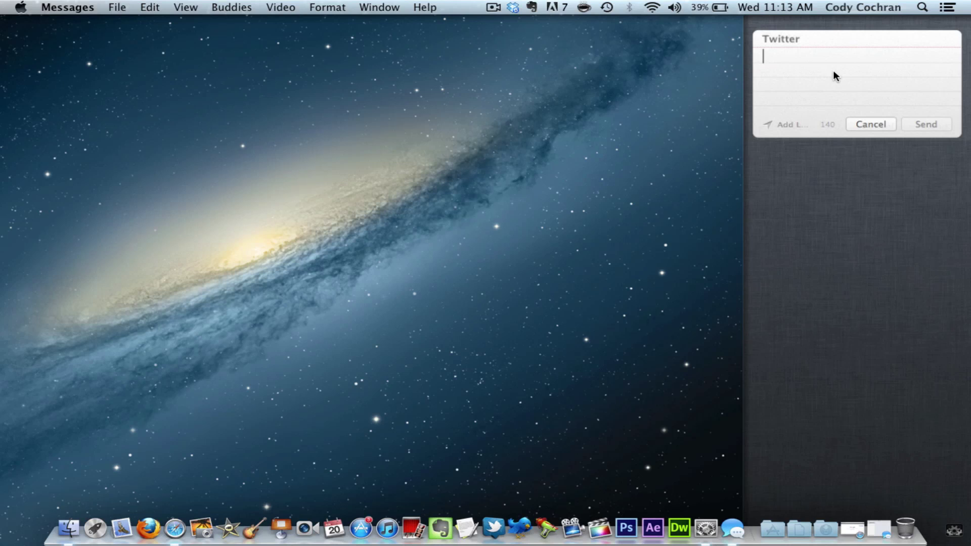
{"action": "key", "text": "fn"}
{"action": "key", "text": "fn"}
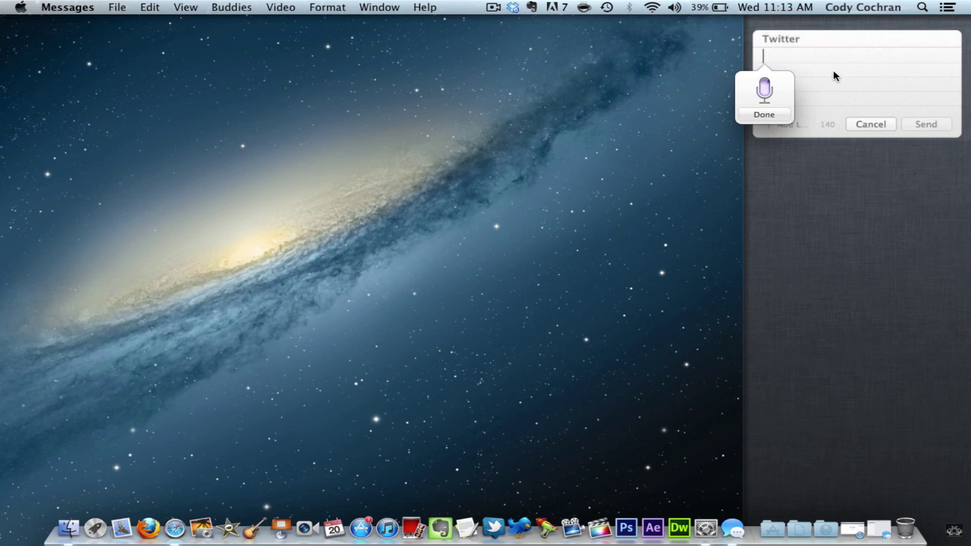
{"action": "left_click", "coordinate": [765, 114]}
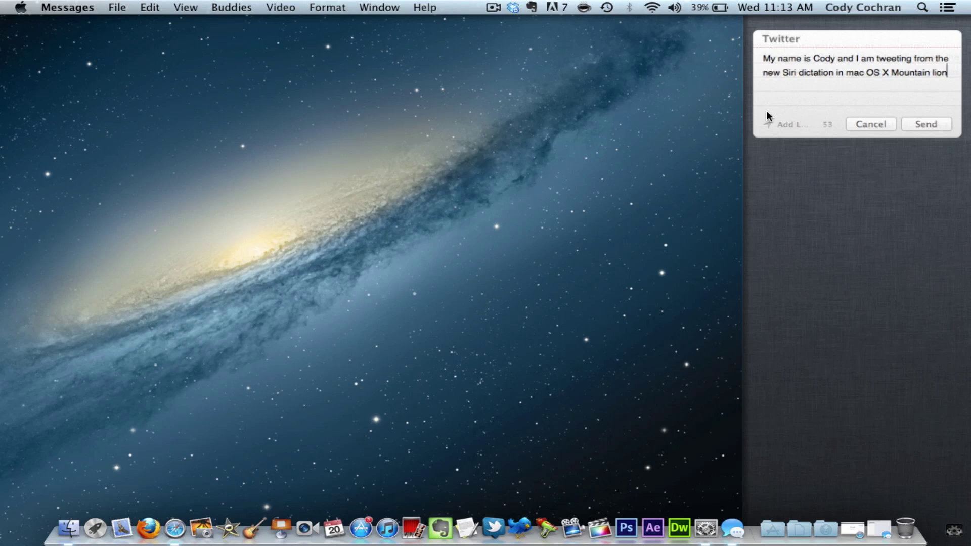
{"action": "type", "text": "!"}
- Send the dictated tweet and close Notification Center
{"action": "left_click", "coordinate": [936, 120]}
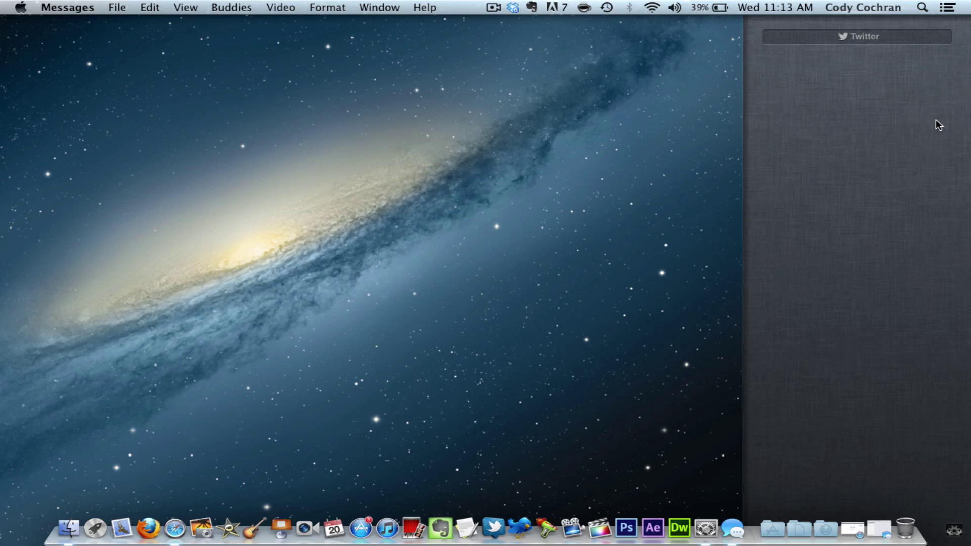
{"action": "left_click", "coordinate": [954, 9]}
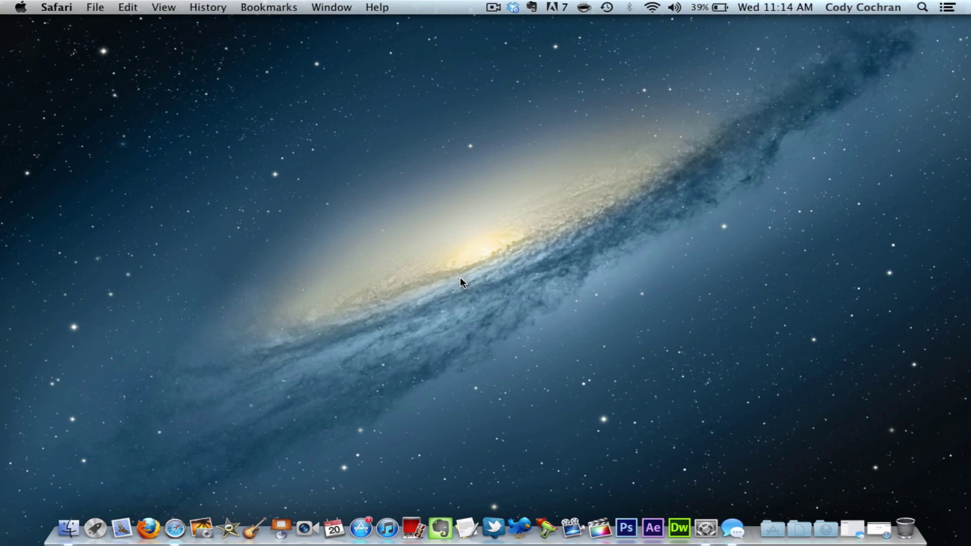
- Restore the minimized Google window from the Dock and browse the Share menu without sharing
{"action": "left_click", "coordinate": [879, 529]}
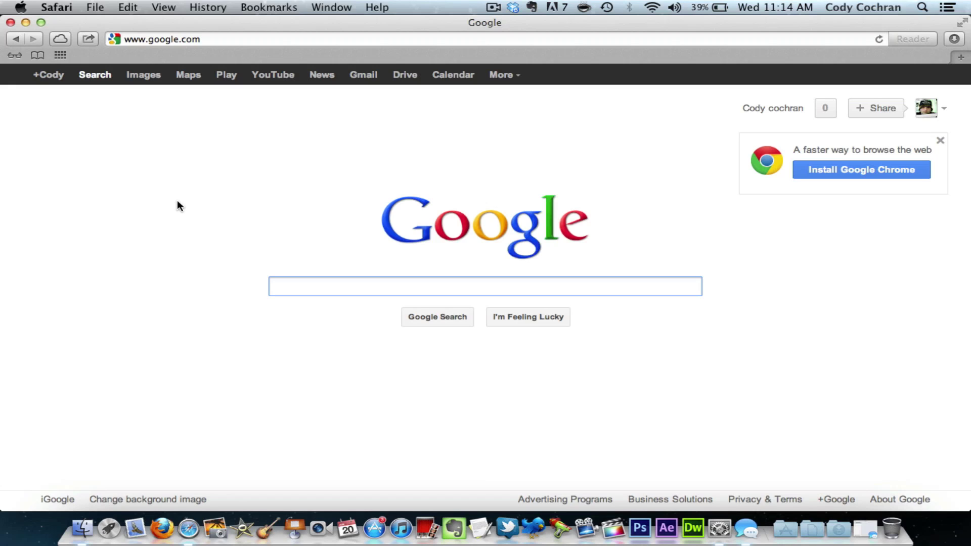
{"action": "left_click", "coordinate": [89, 39]}
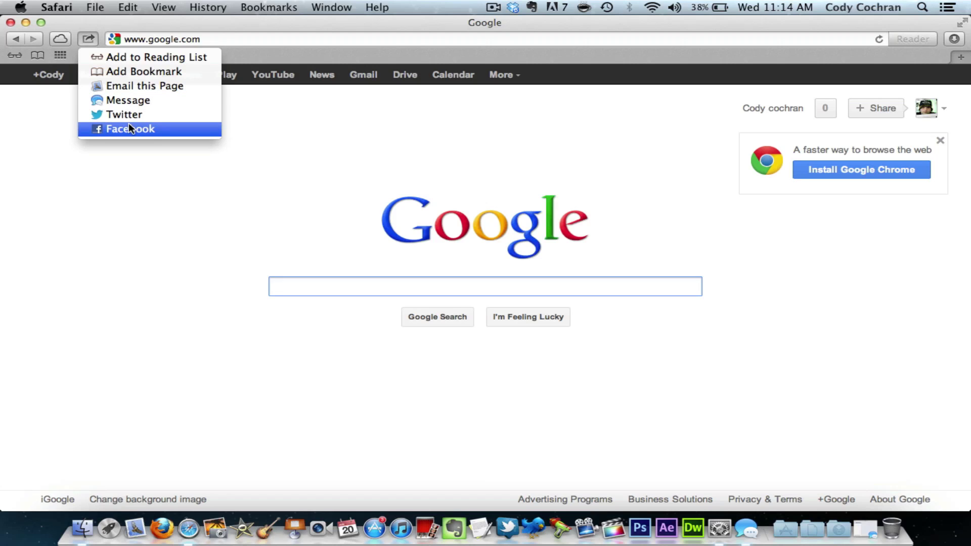
{"action": "left_click", "coordinate": [135, 231]}
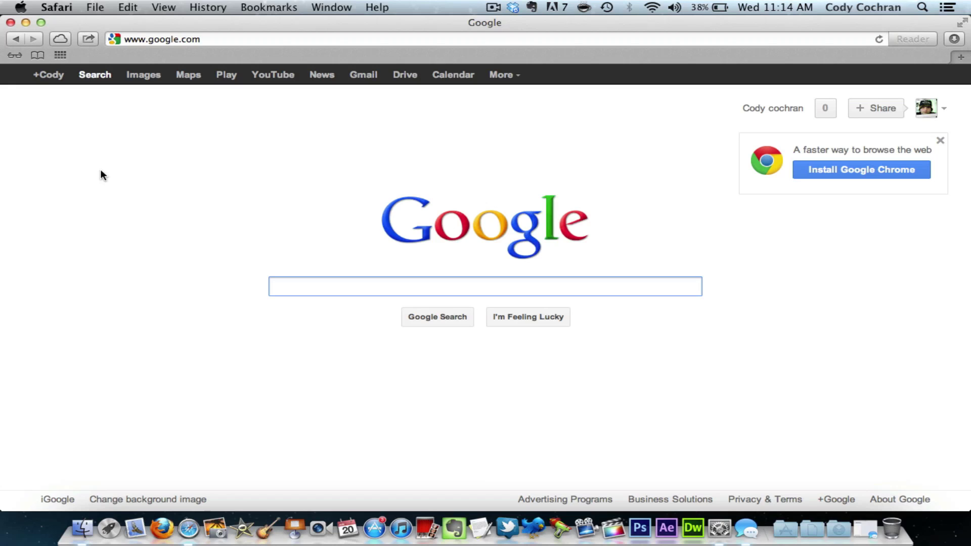
- Open the iPad's Bodybuilding.com tab from iCloud Tabs, then minimize the Safari window
{"action": "left_click", "coordinate": [61, 39]}
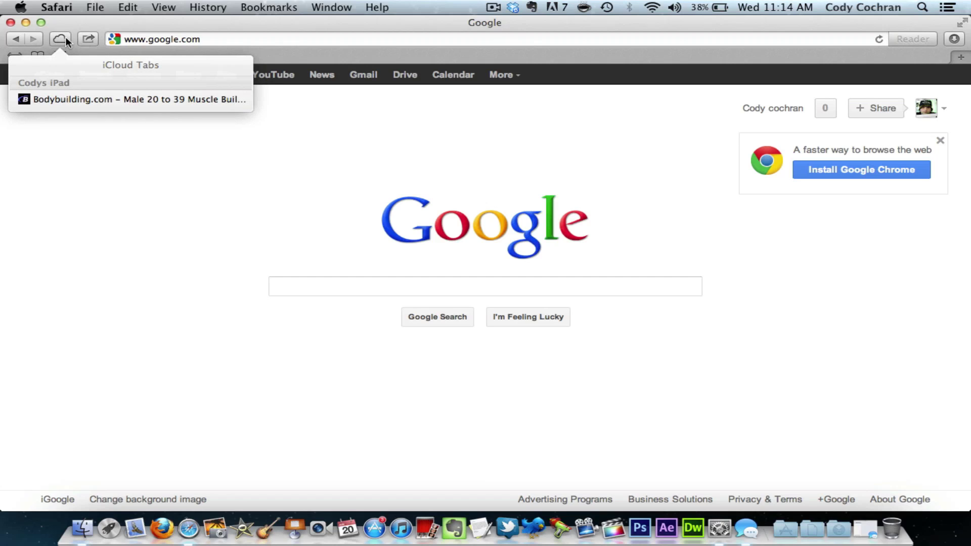
{"action": "left_click", "coordinate": [124, 102]}
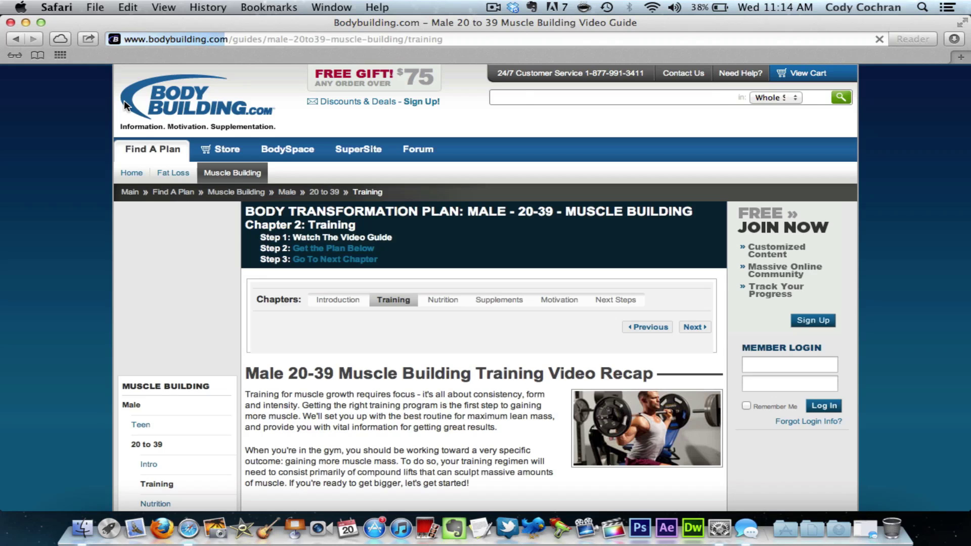
{"action": "key", "text": "super+m"}
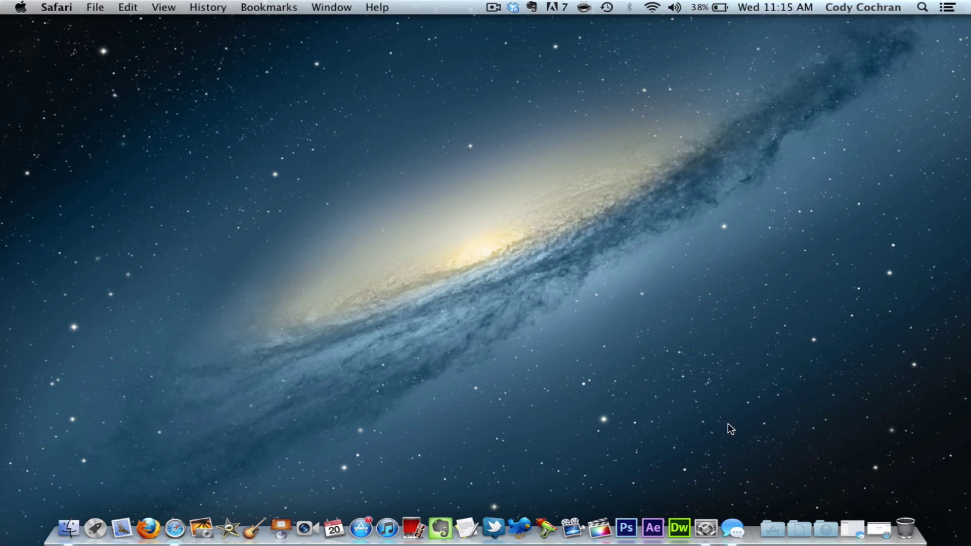
- Launch Messages and start a new message addressed to the My Email contact
{"action": "left_click", "coordinate": [732, 529]}
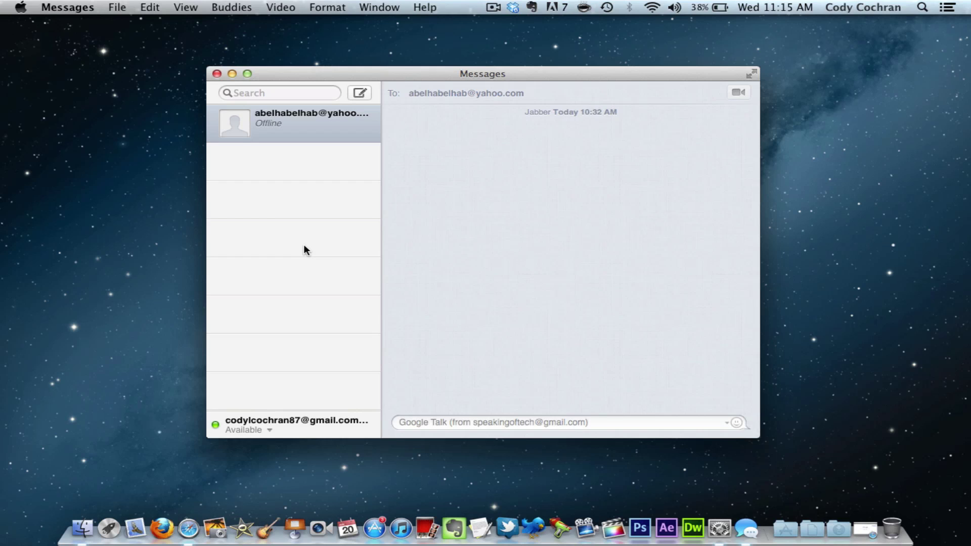
{"action": "left_click", "coordinate": [361, 92]}
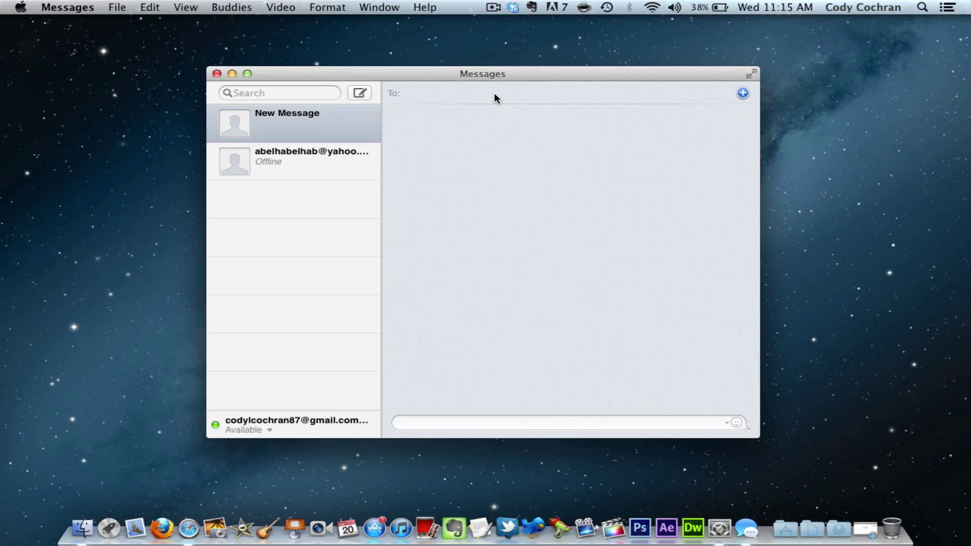
{"action": "type", "text": "cody"}
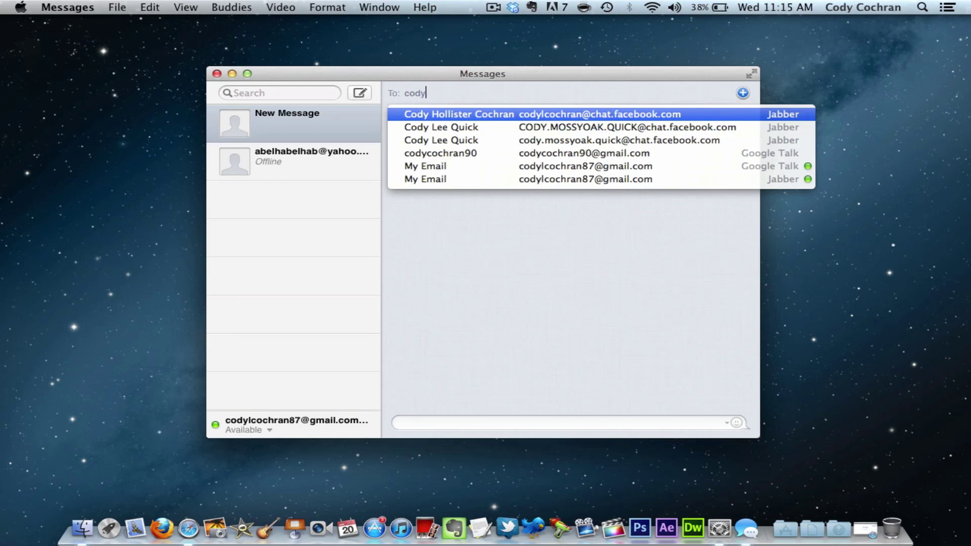
{"action": "key", "text": "Down"}
{"action": "key", "text": "Down"}
{"action": "key", "text": "Down"}
{"action": "key", "text": "Down"}
{"action": "key", "text": "Return"}
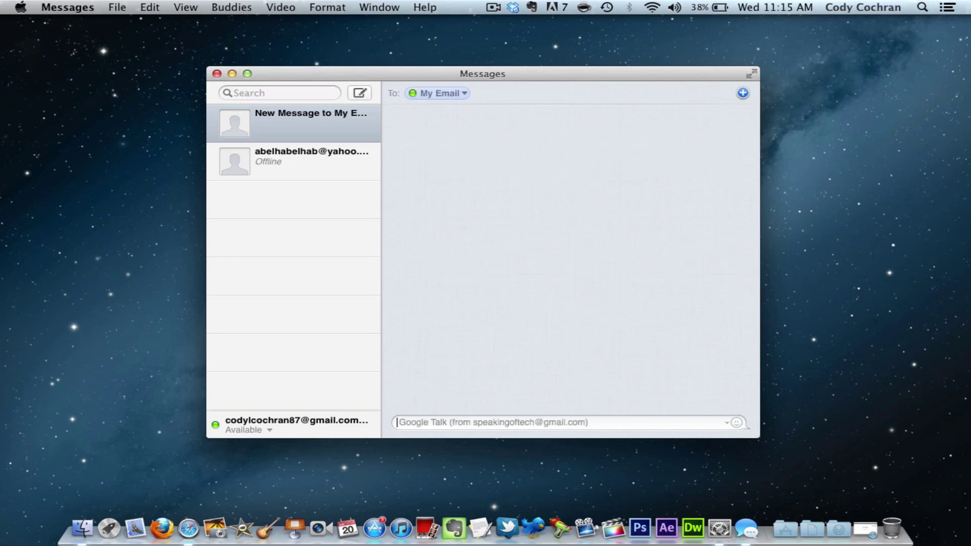
- Send 'Whats up' and view it arriving in the other account's conversation
{"action": "left_click", "coordinate": [475, 424]}
{"action": "type", "text": "Whats up"}
{"action": "key", "text": "Return"}
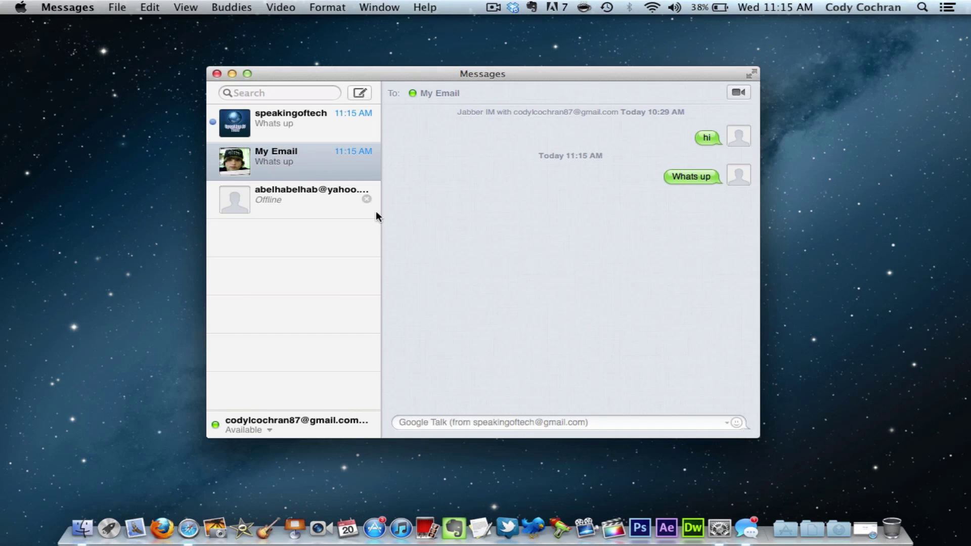
{"action": "left_click", "coordinate": [303, 123]}
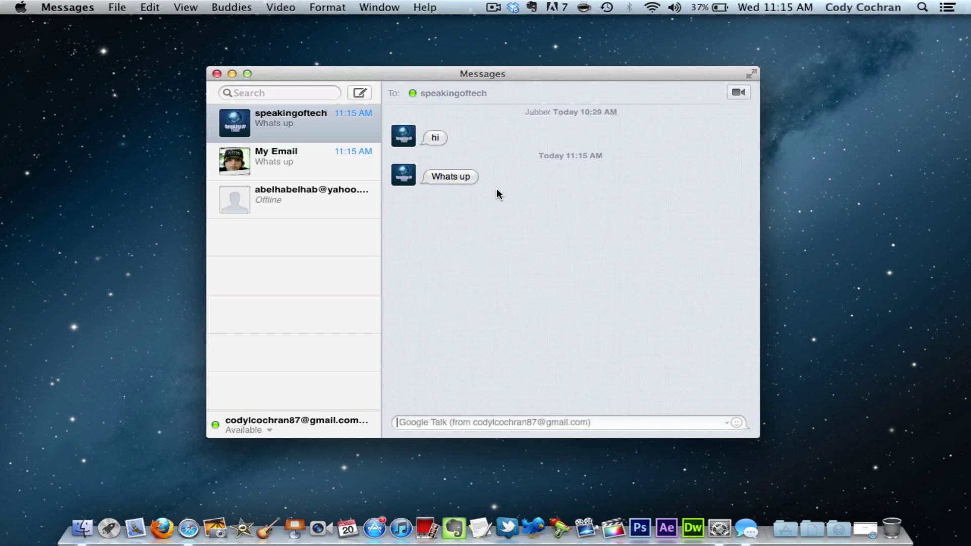
{"action": "key", "text": "super+m"}
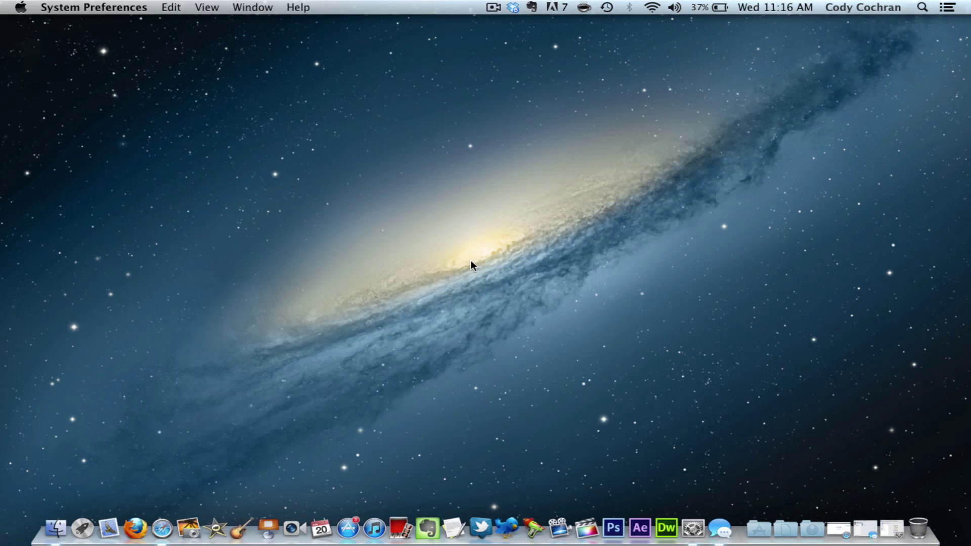